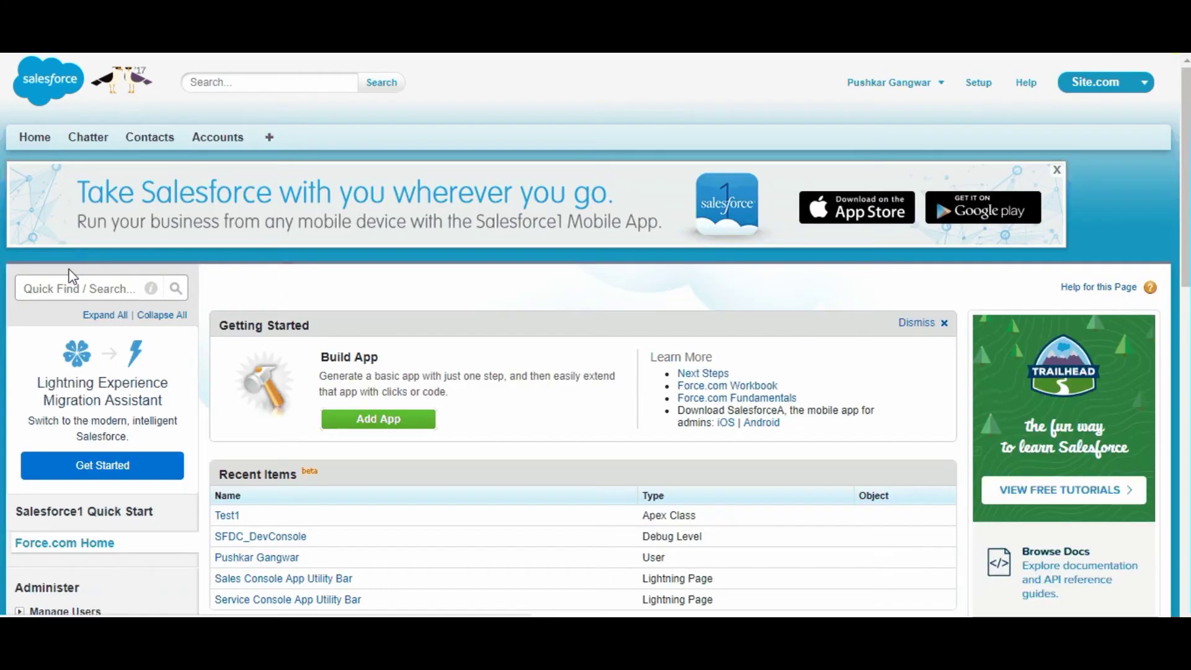
From All Communities, create the macLeasing community using the Customer Service (Napili) template
click(76, 285)
text(all coo)
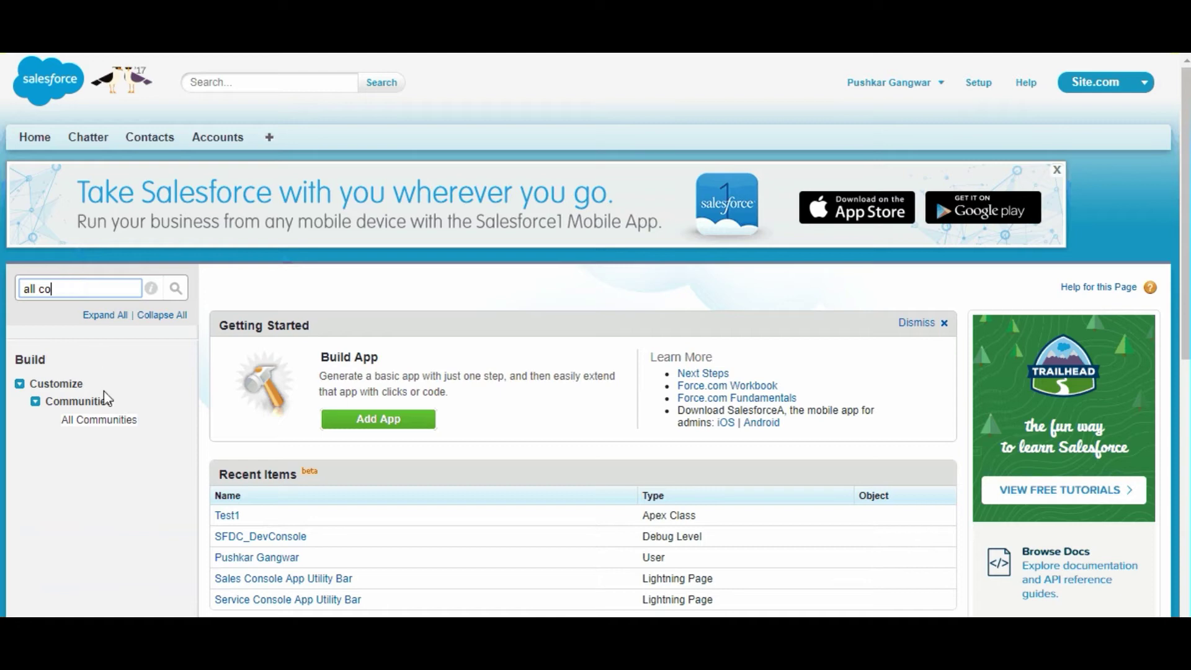
click(106, 425)
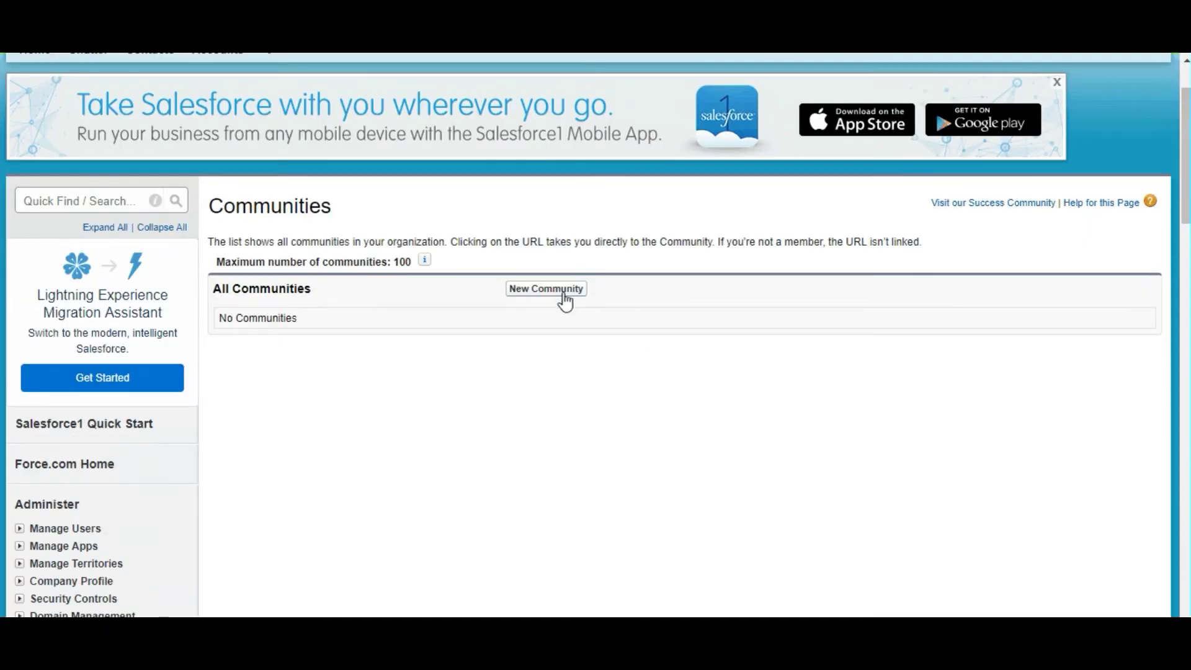
click(565, 299)
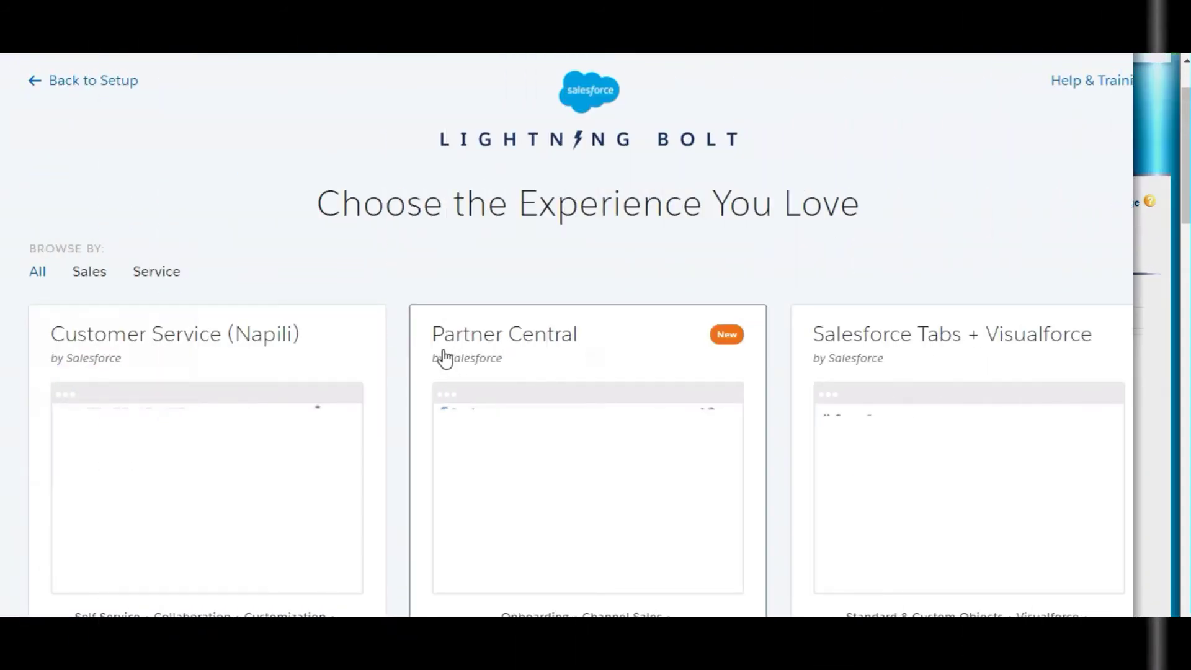
scroll(414, 359, down, 1)
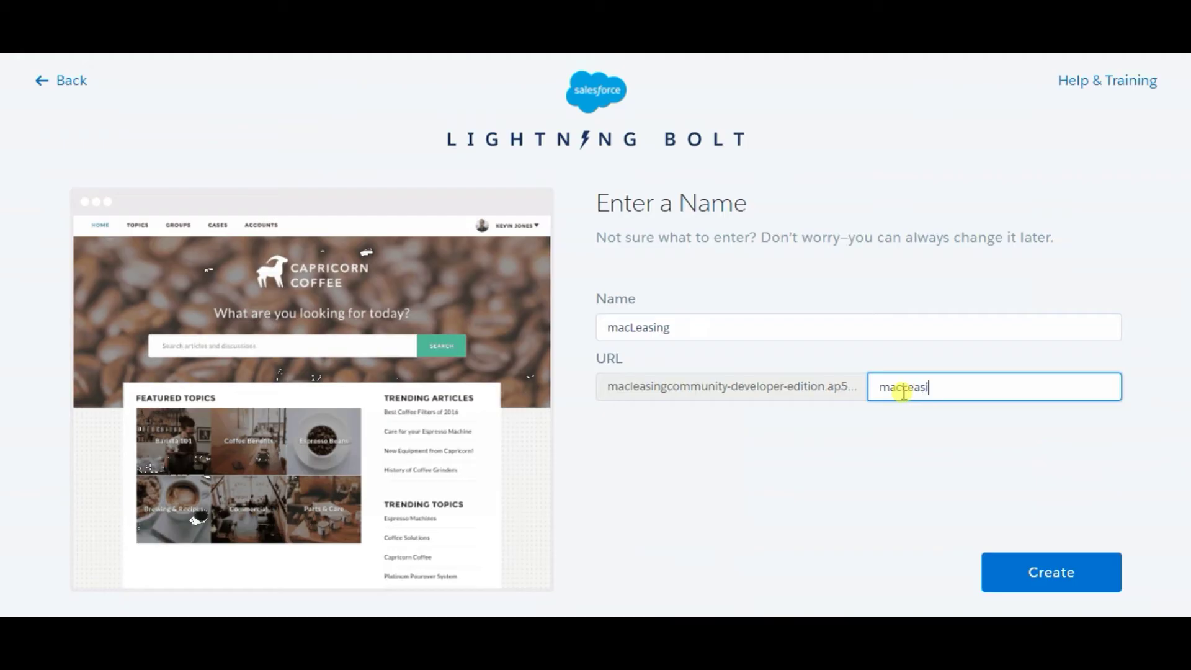
text(ng)
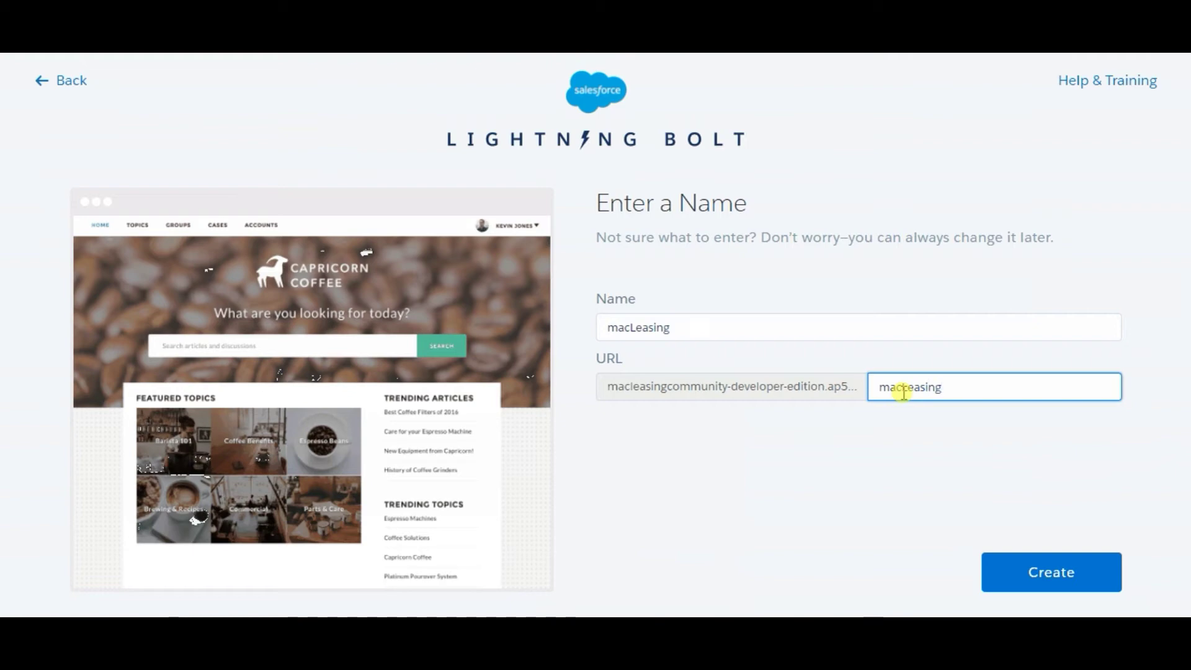
click(1053, 569)
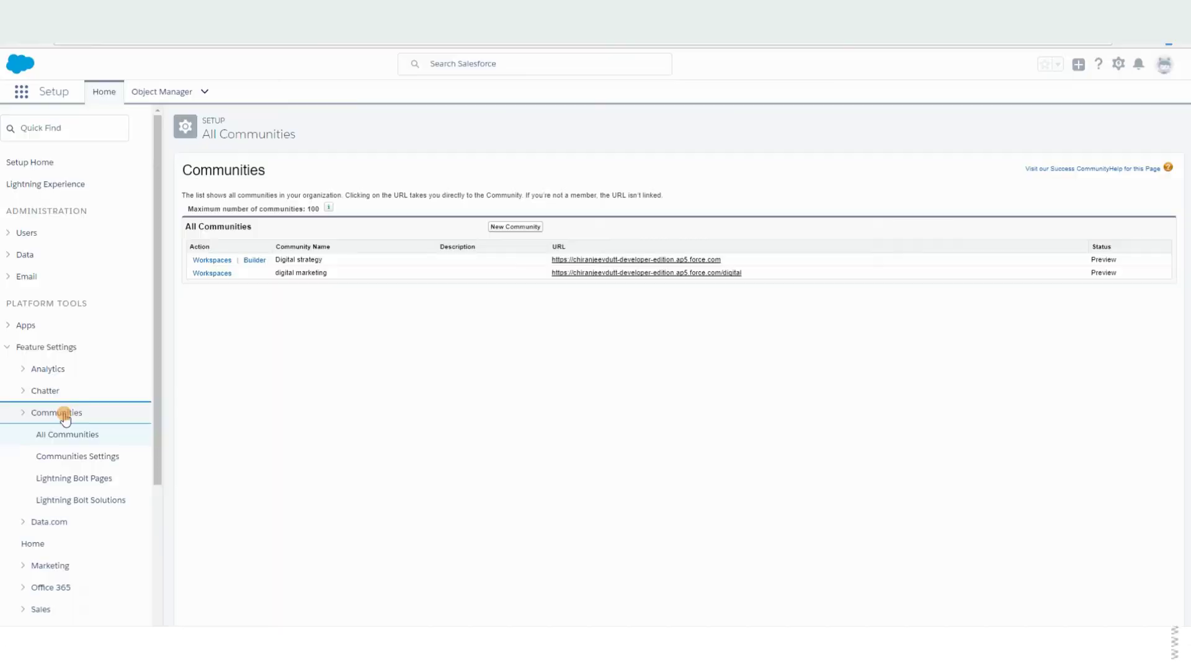
In the Digital strategy community's navigation menu, edit the 'Latest news on digital strategy' item
click(251, 261)
click(28, 180)
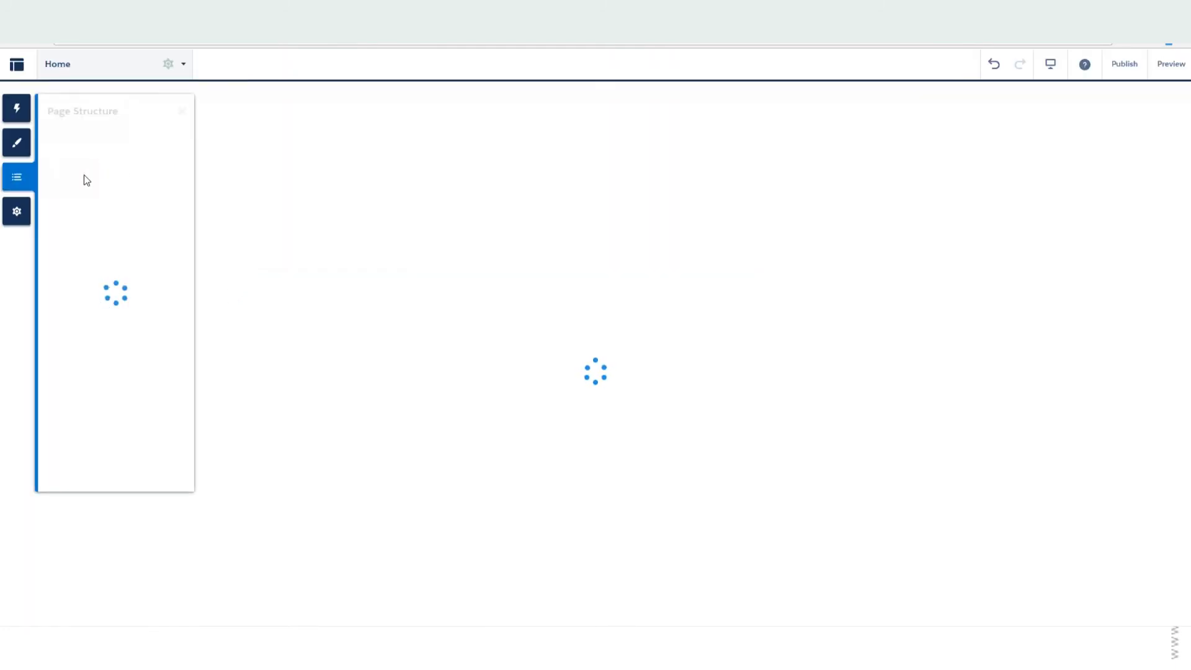
click(90, 214)
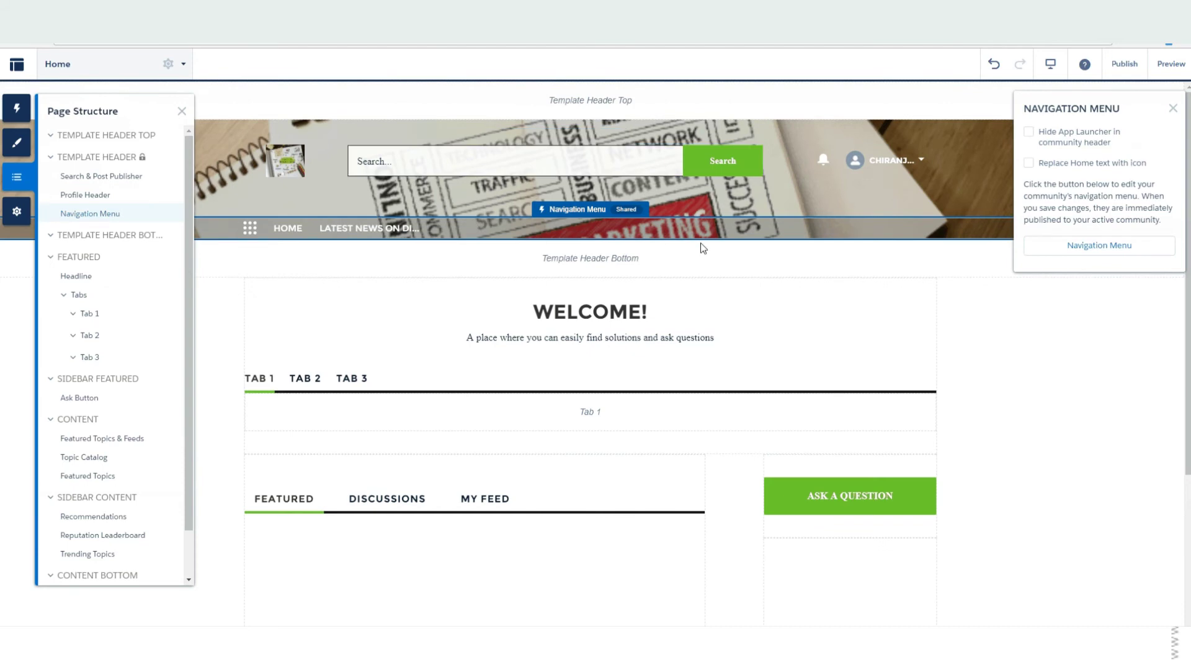
click(1063, 253)
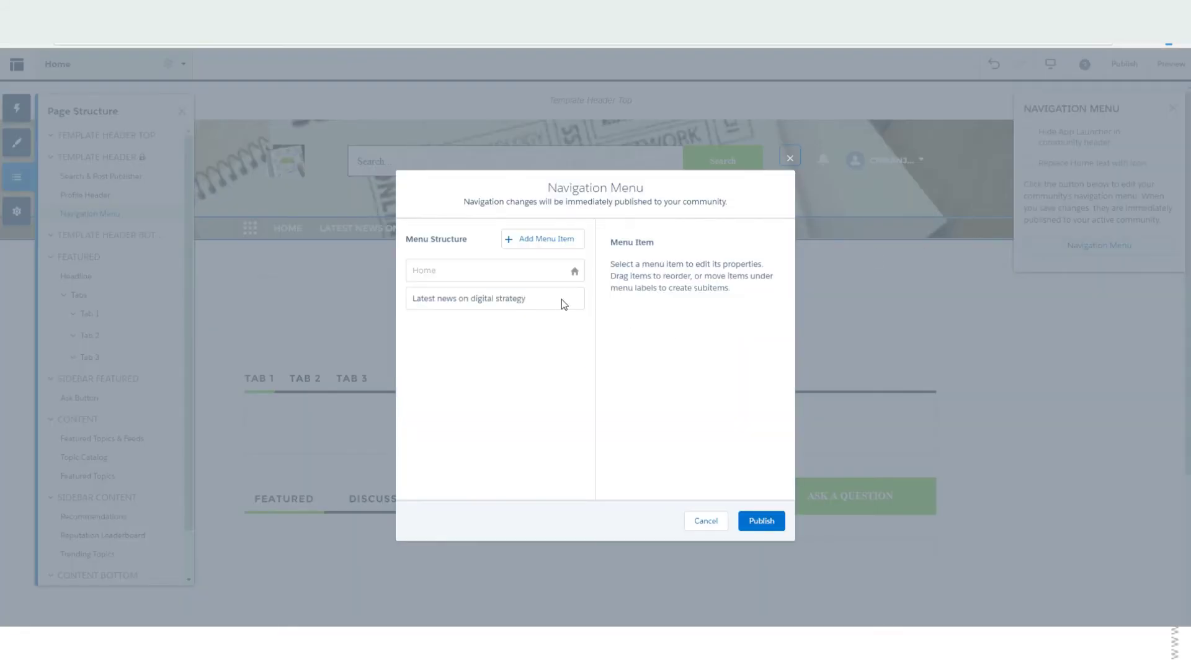
click(523, 296)
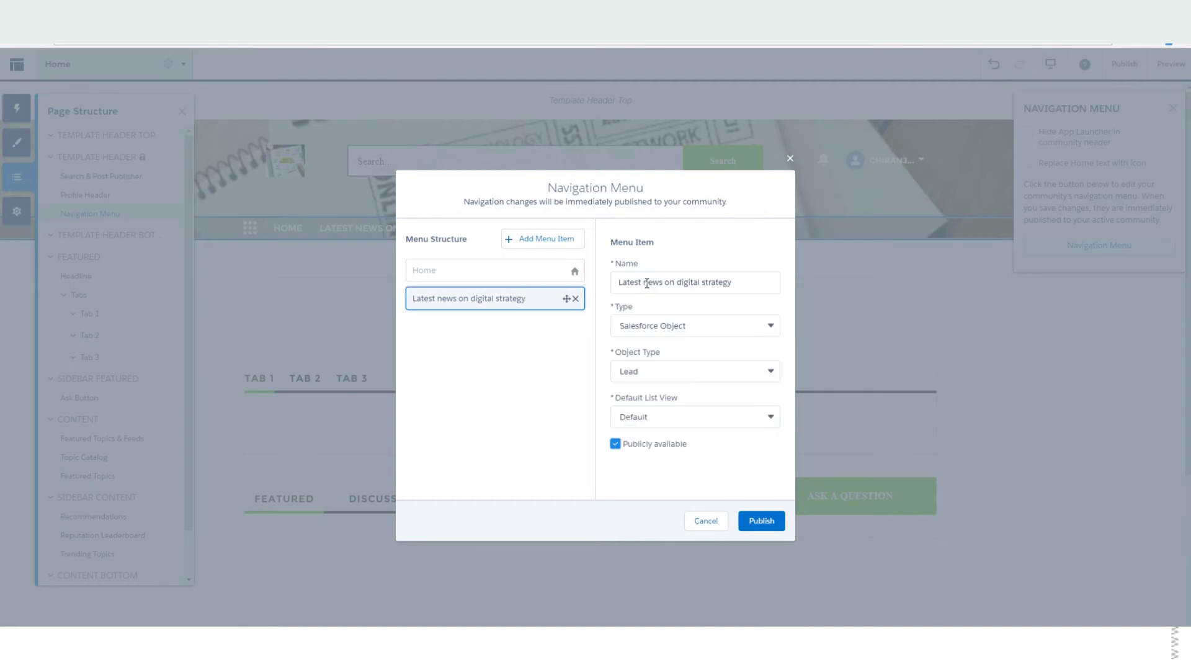
click(662, 284)
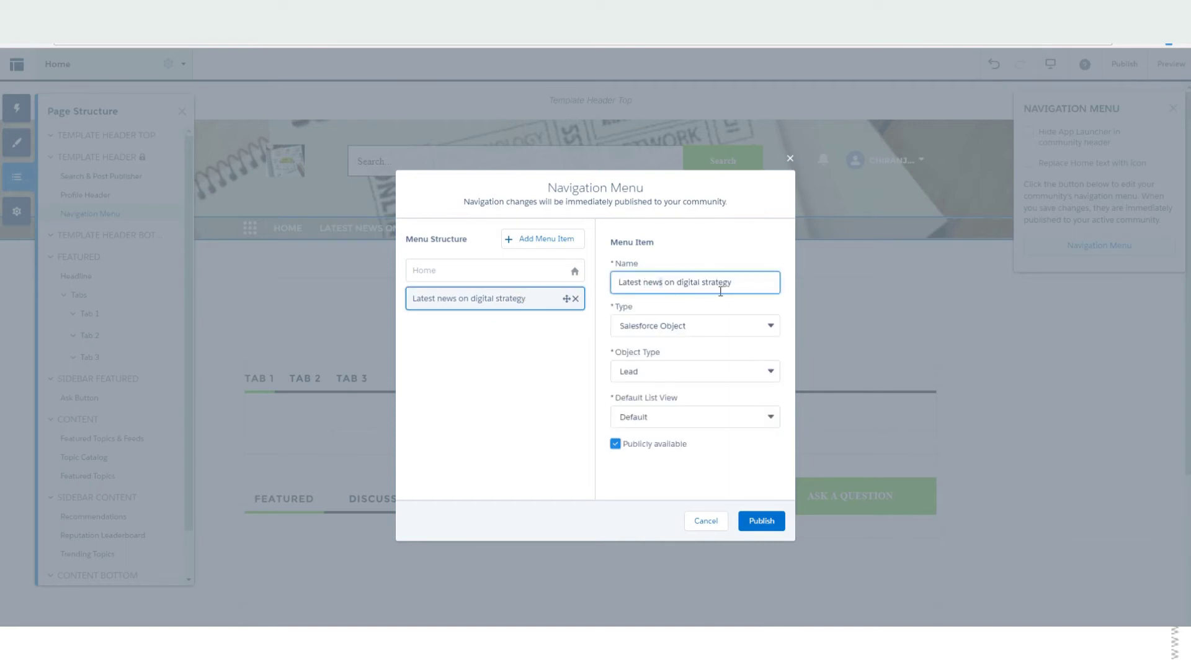
Point the menu item to the Dashboard object with Default list view, toggle public access, and publish
click(658, 323)
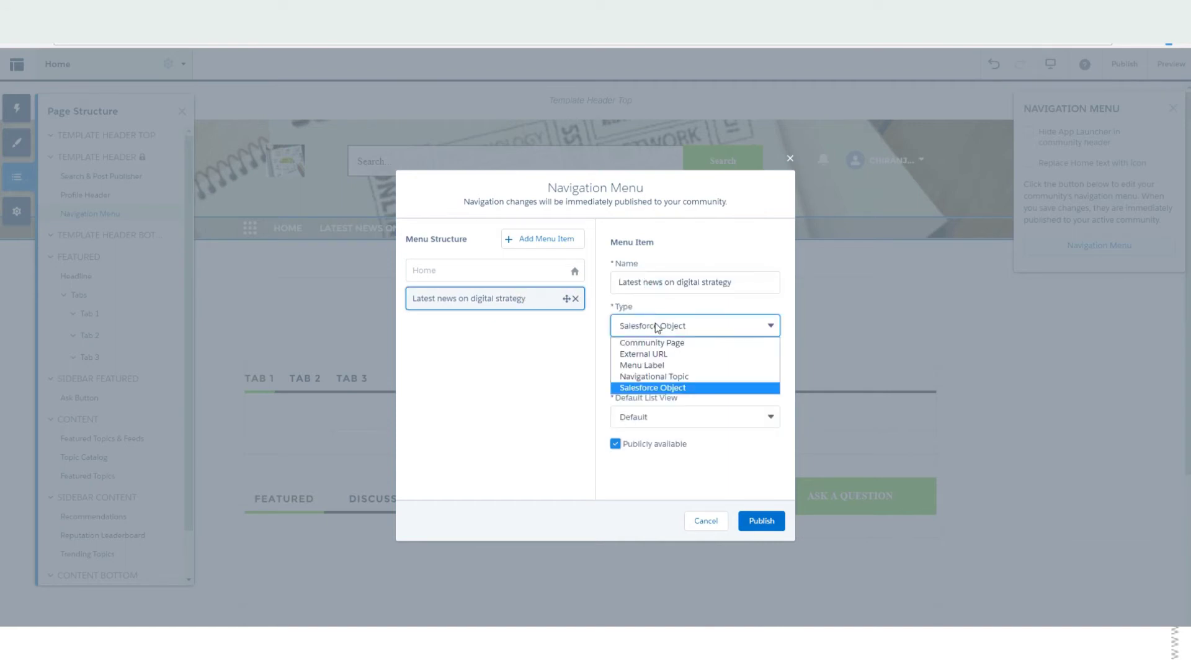
click(646, 388)
click(636, 374)
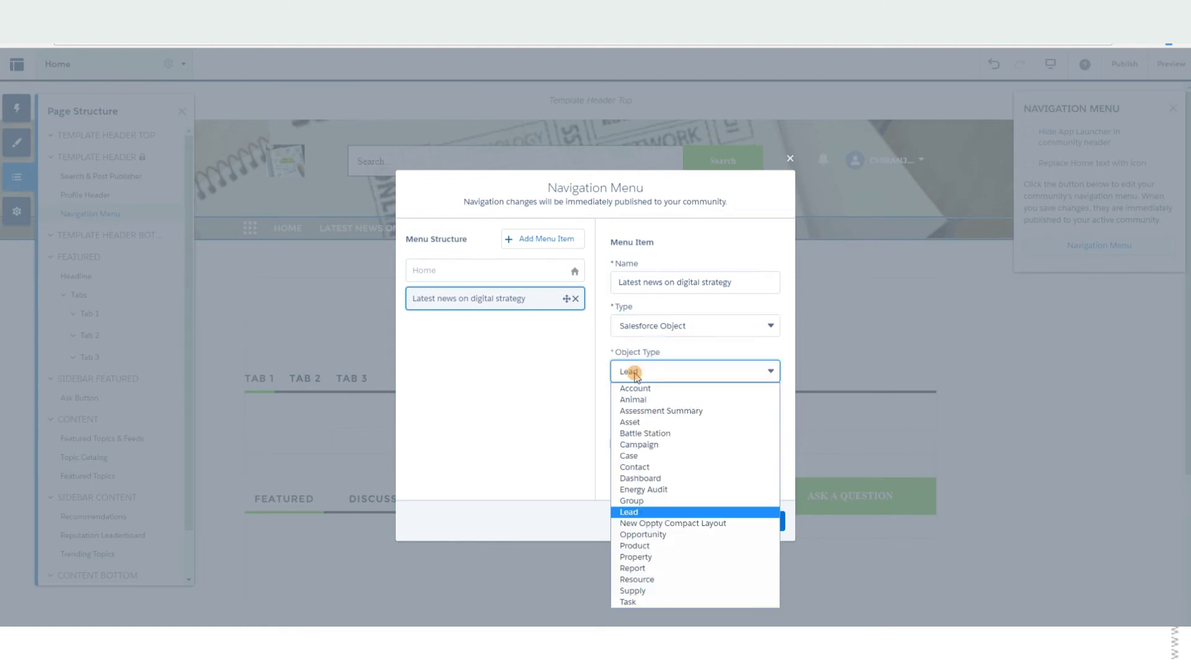
click(653, 480)
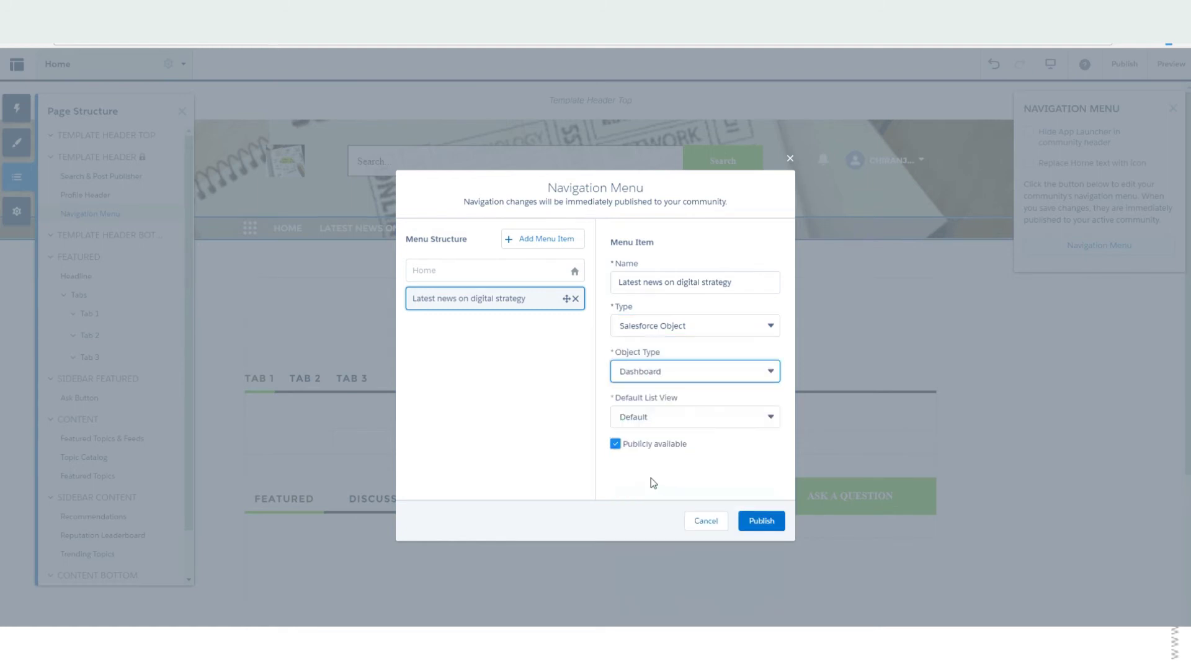
click(639, 420)
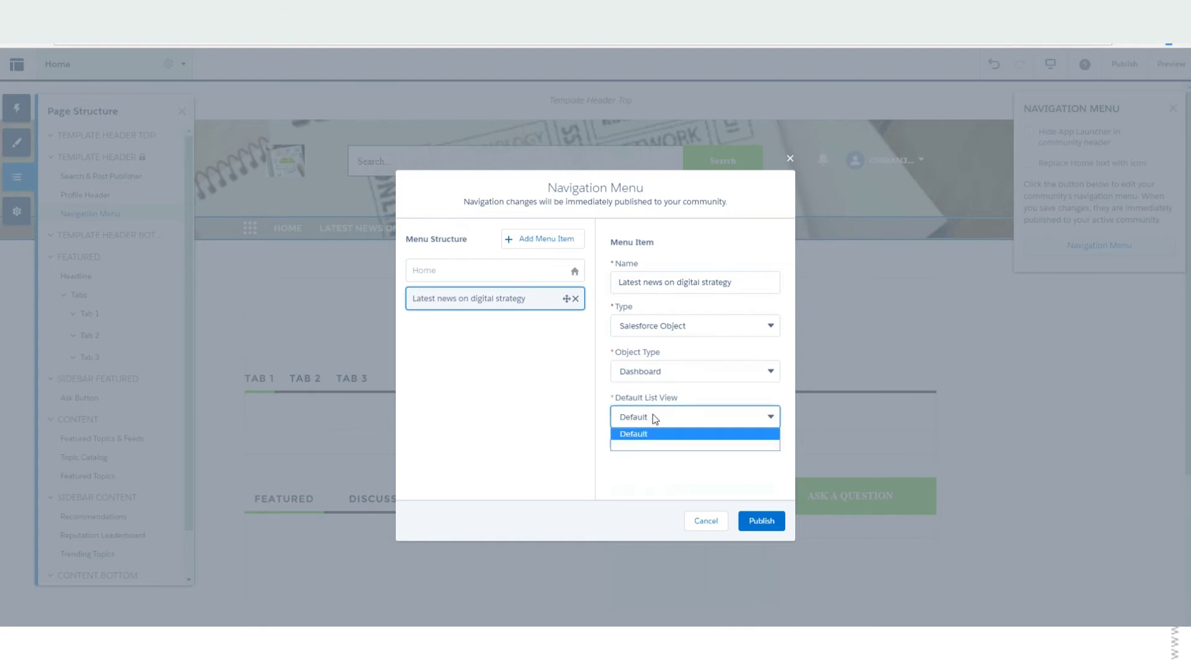
click(640, 434)
click(635, 443)
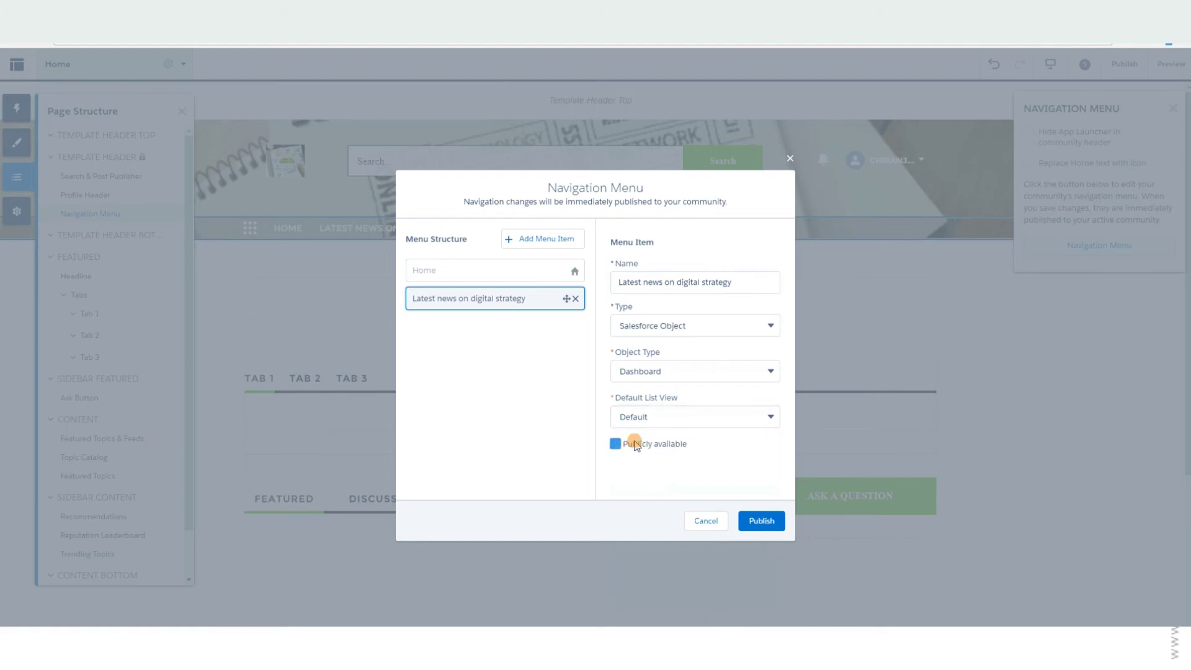
click(761, 520)
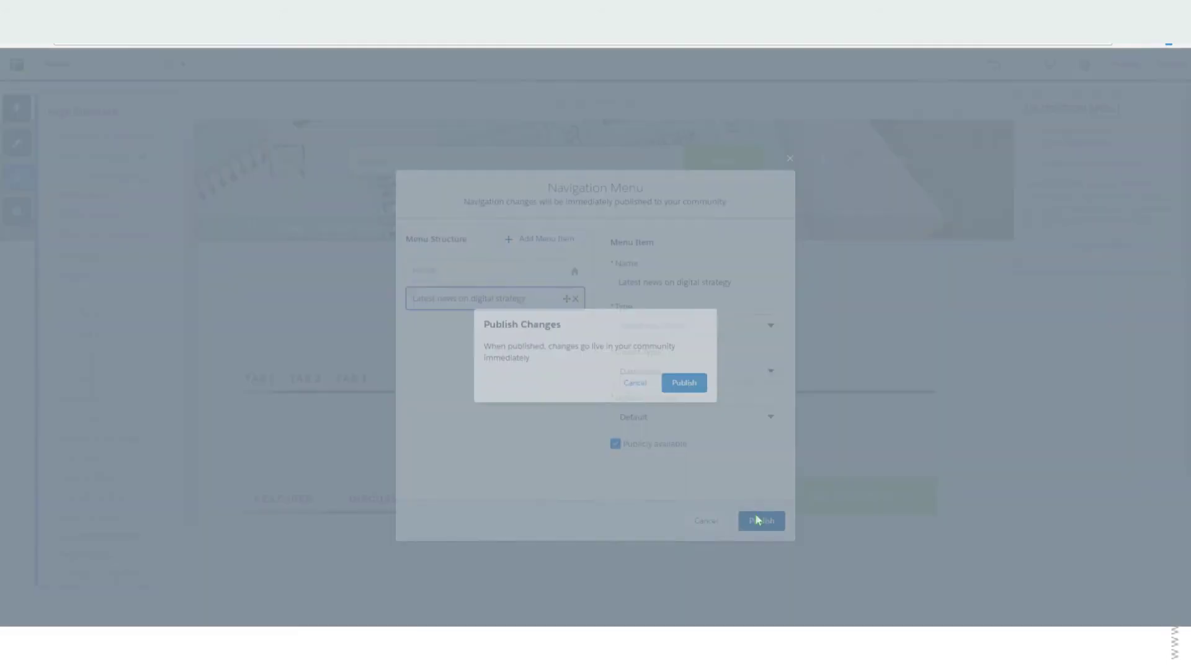
click(686, 383)
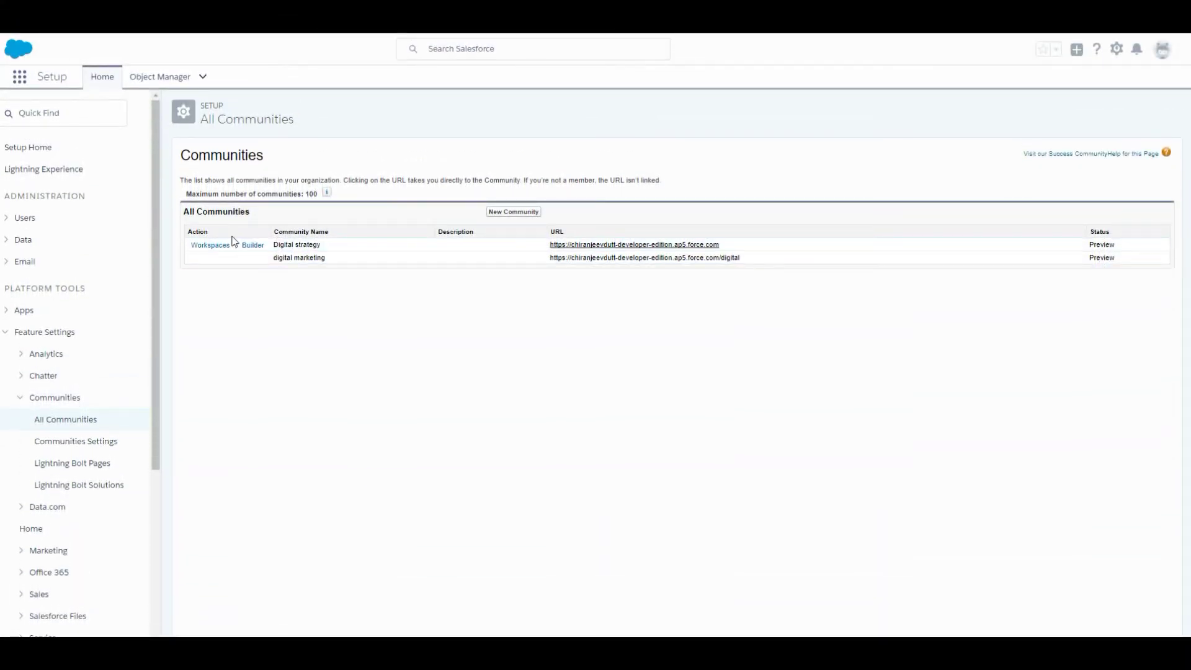
Add profiles from Analytics Cloud Integration User through Custom: Support Profile as Digital strategy members
click(215, 245)
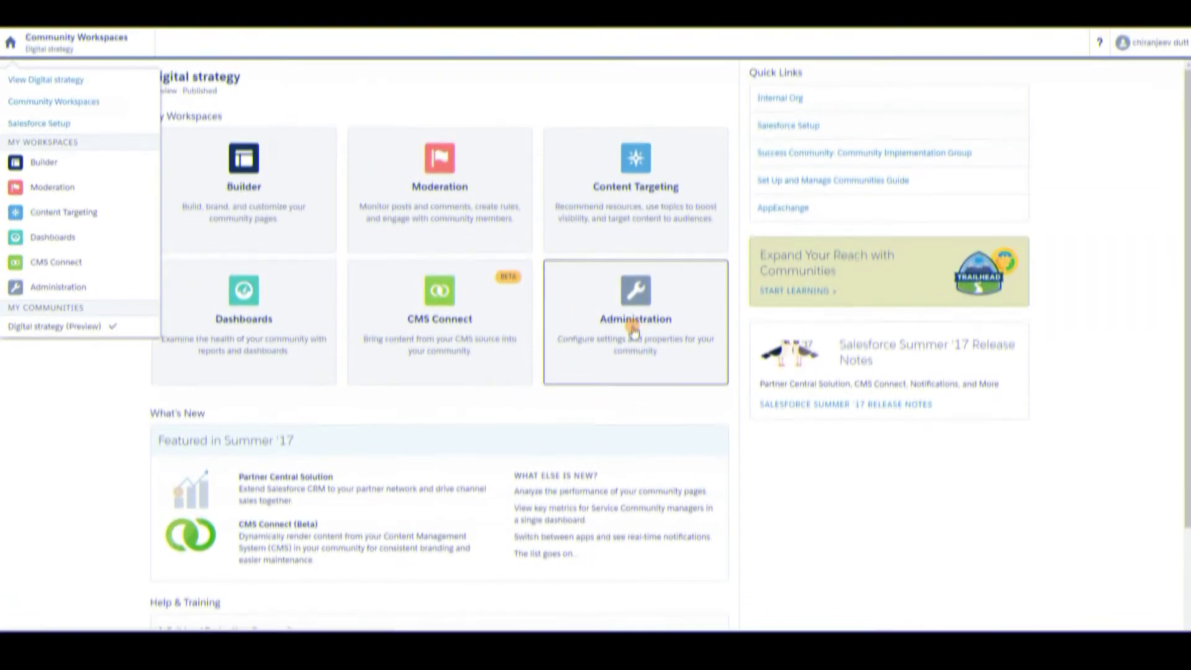
click(633, 331)
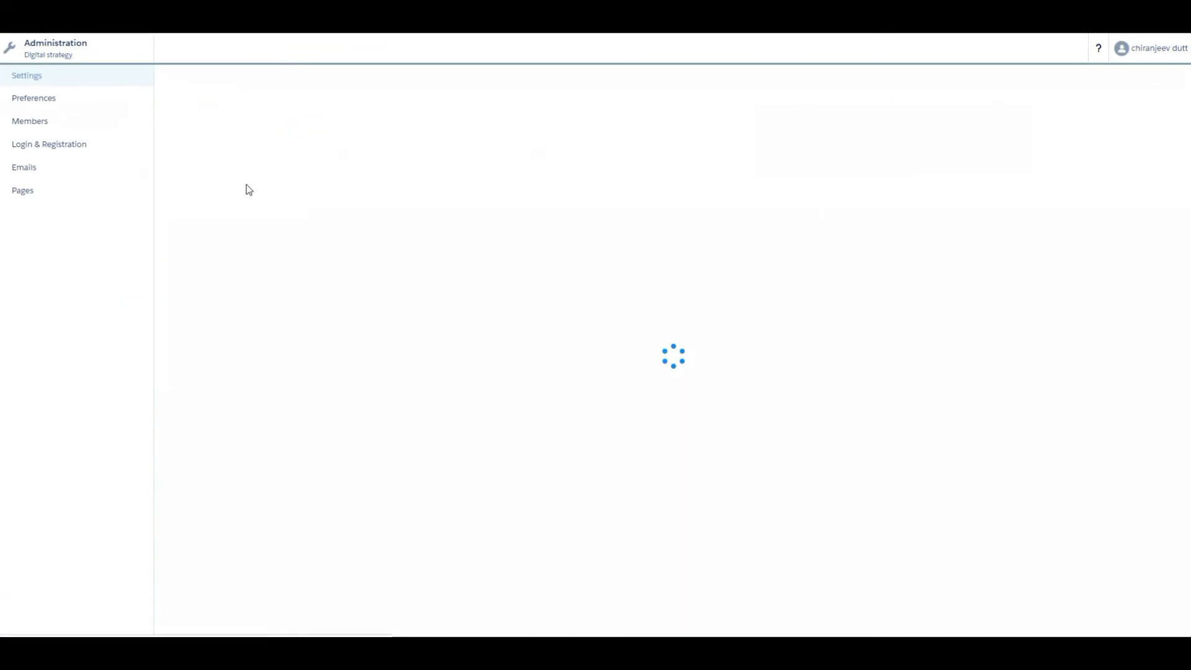
click(37, 121)
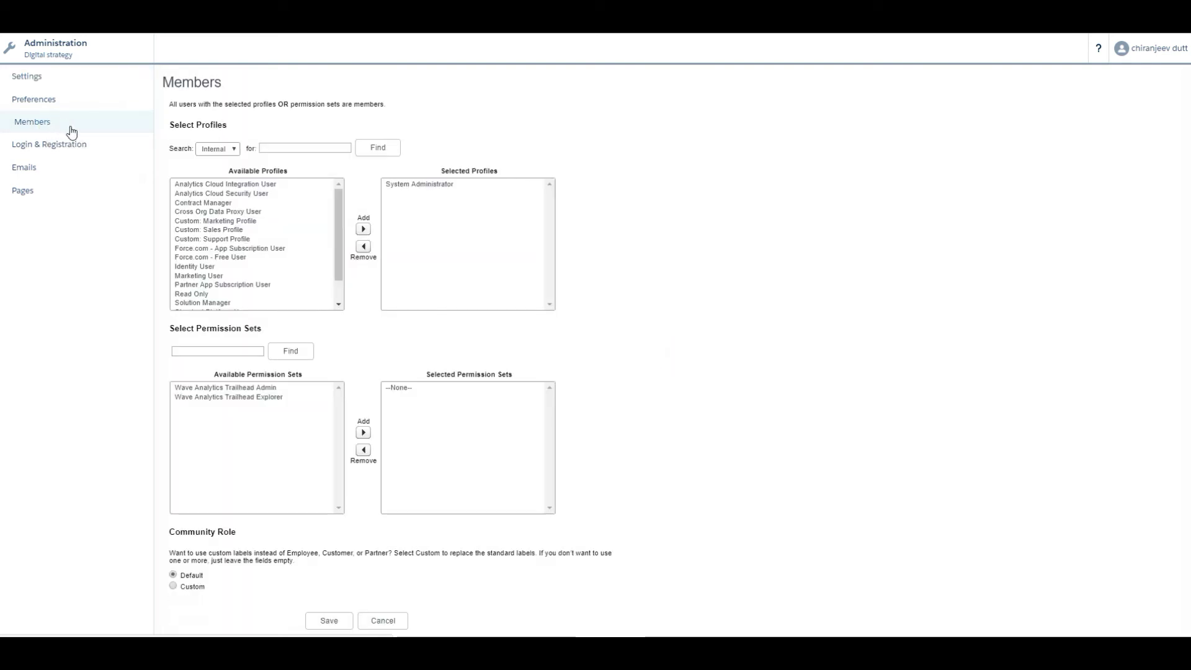
click(200, 185)
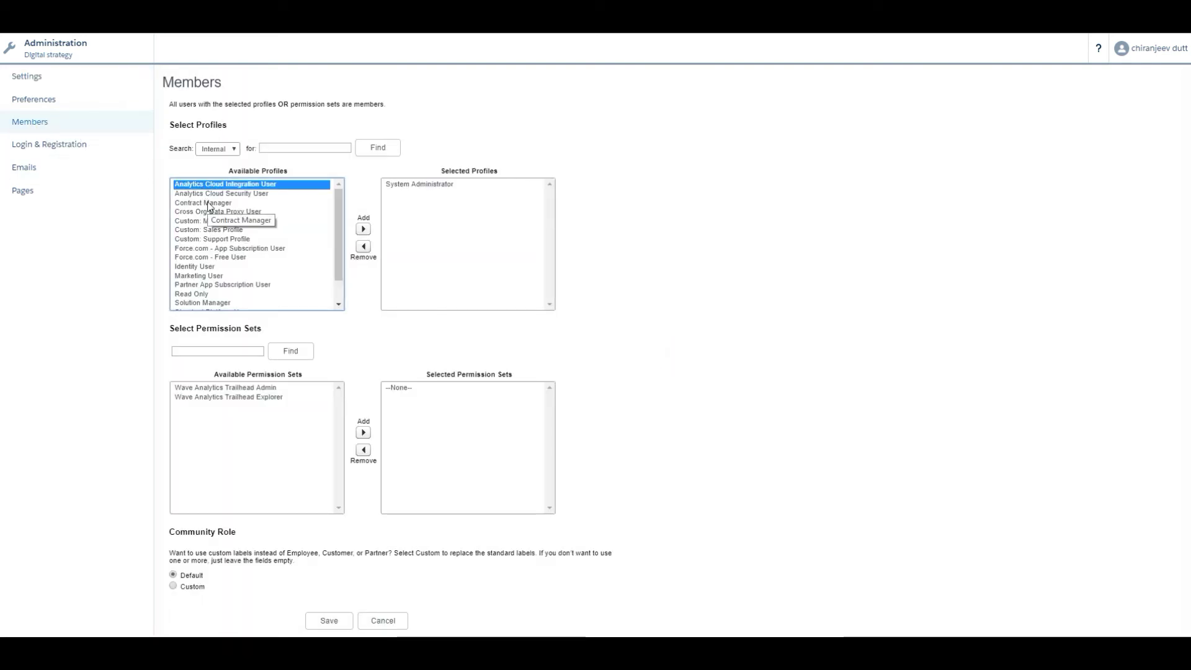
drag(204, 184, 220, 243)
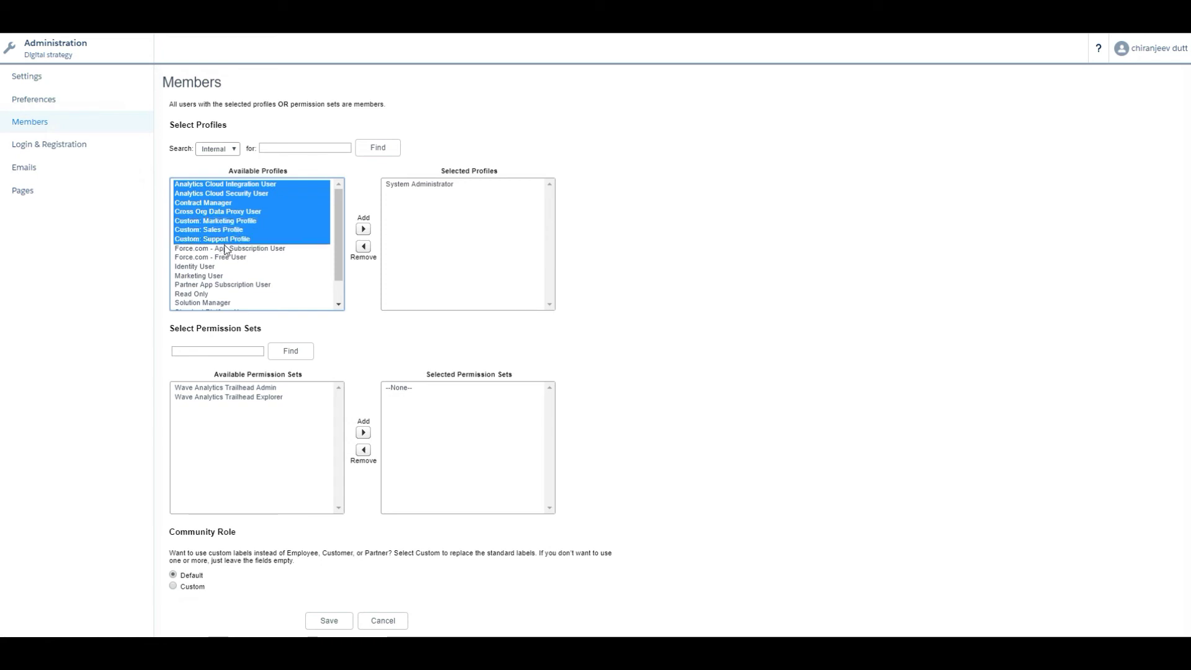
click(363, 230)
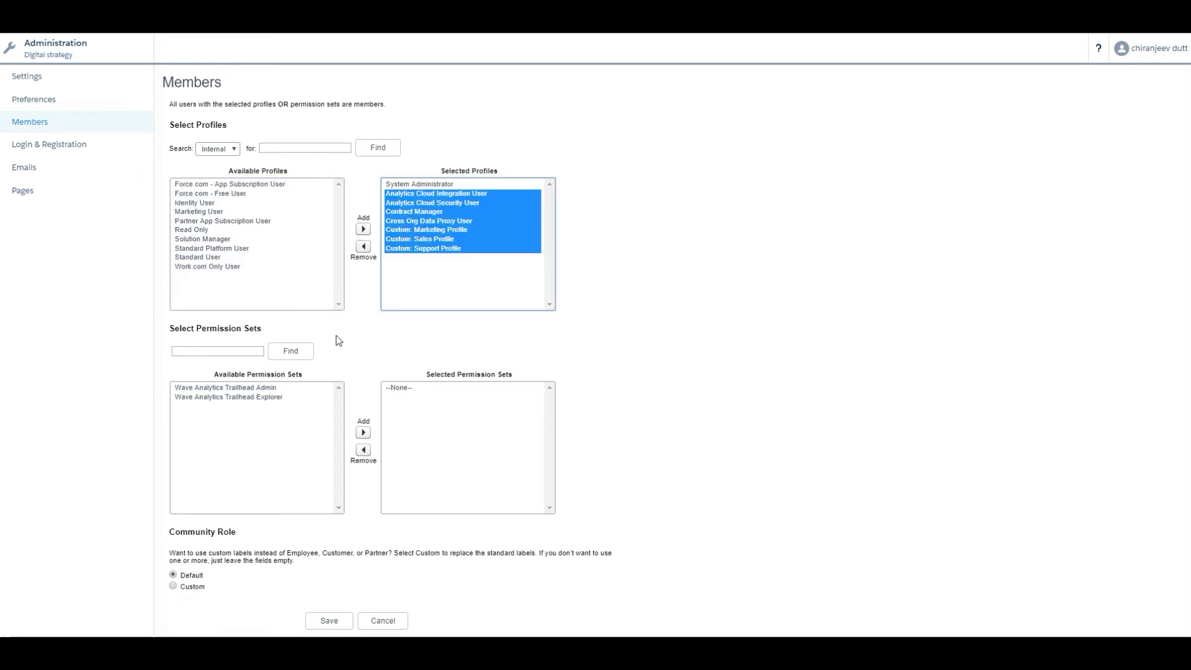
Add both Wave Analytics Trailhead permission sets as members and save the membership
drag(271, 388, 273, 402)
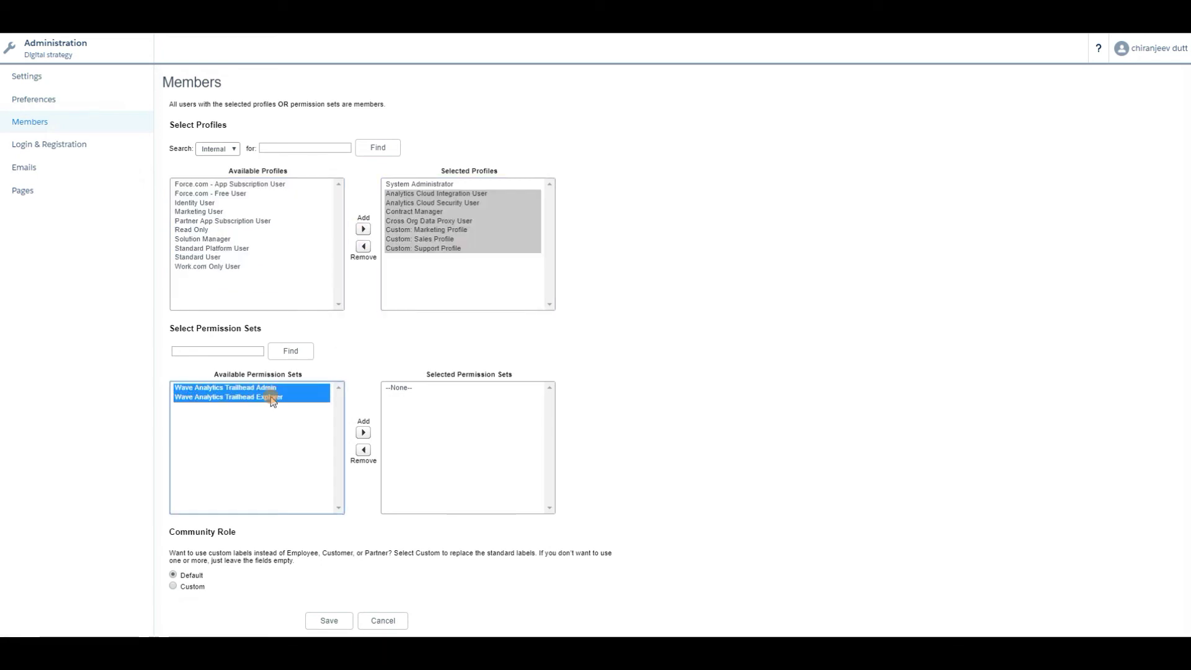
click(363, 433)
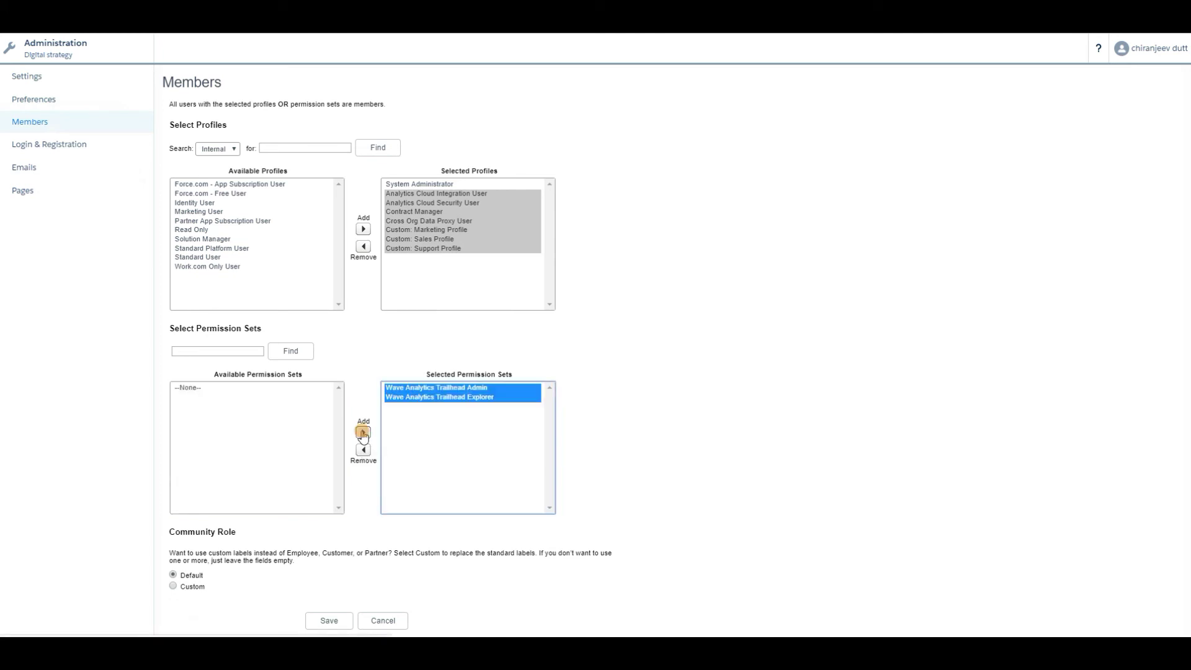
click(330, 546)
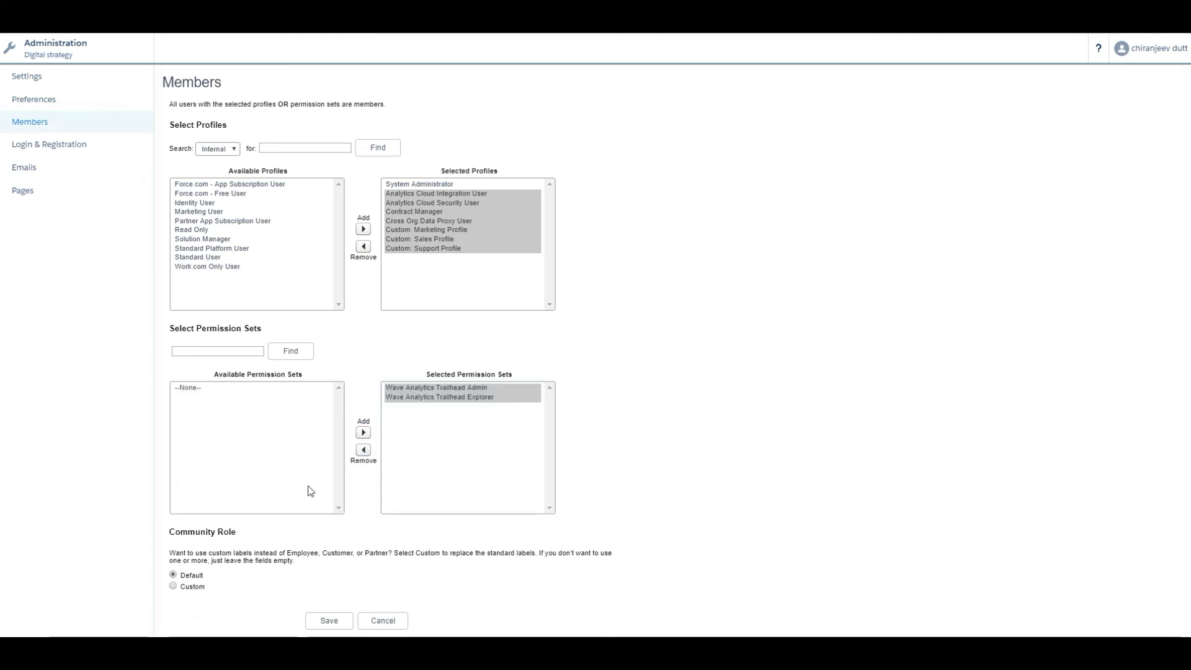
click(334, 625)
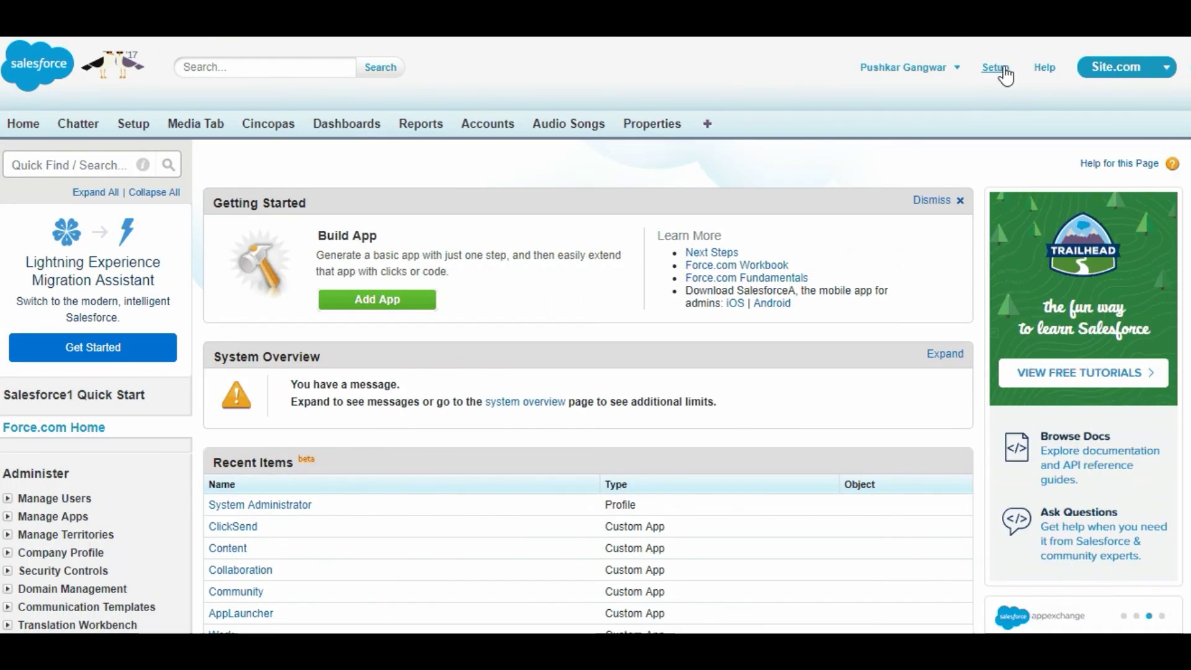
Find the System Administrator profile in the Profiles list filtered by S
click(995, 68)
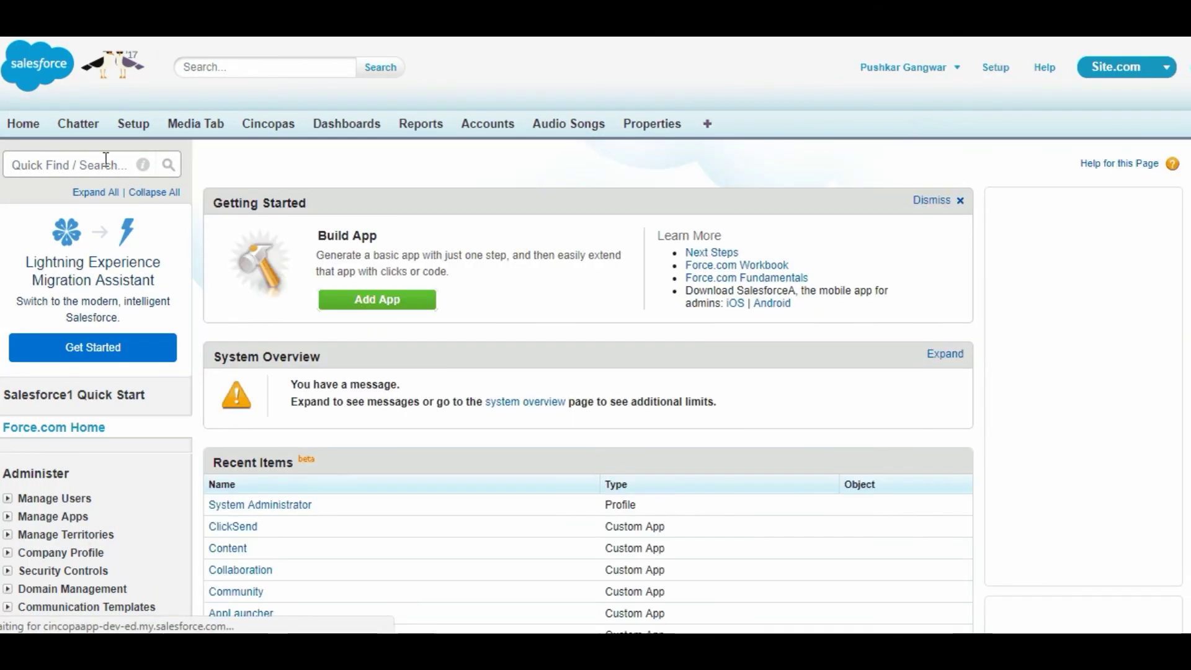
click(102, 163)
text(Profi)
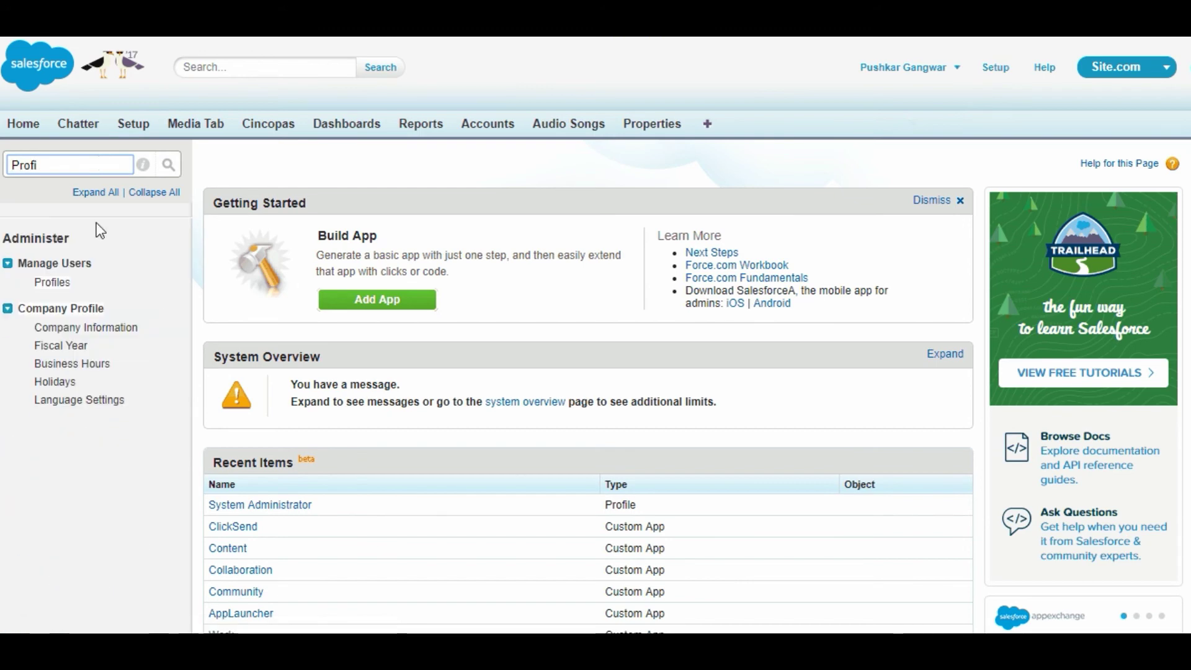
click(52, 282)
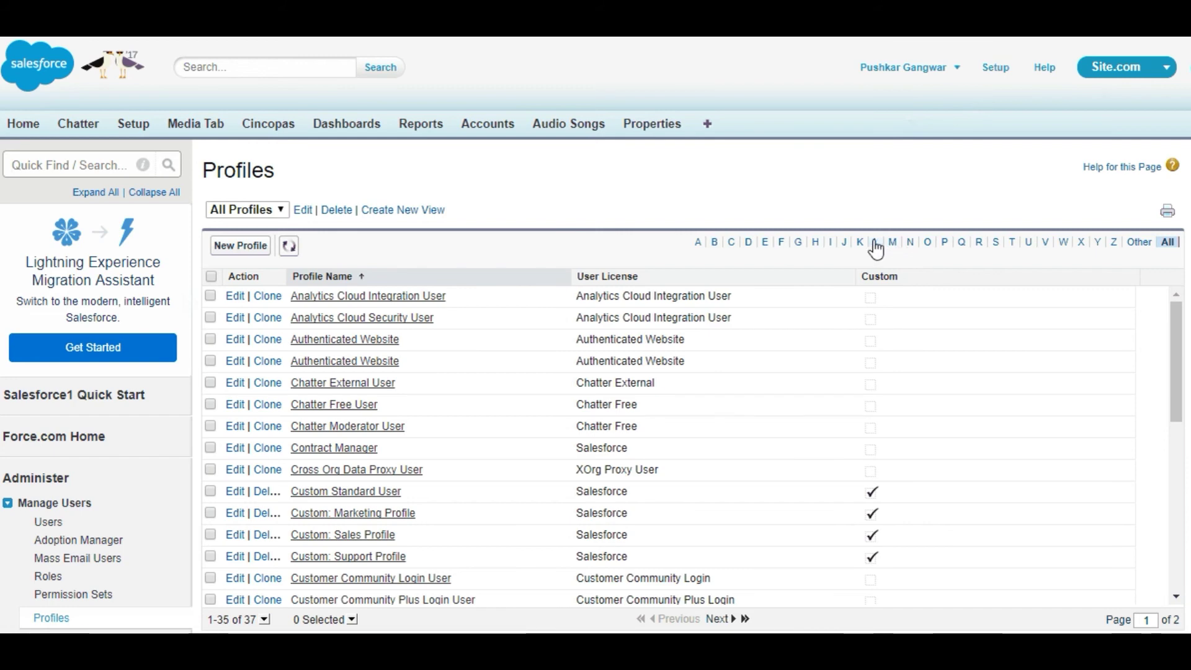
click(994, 243)
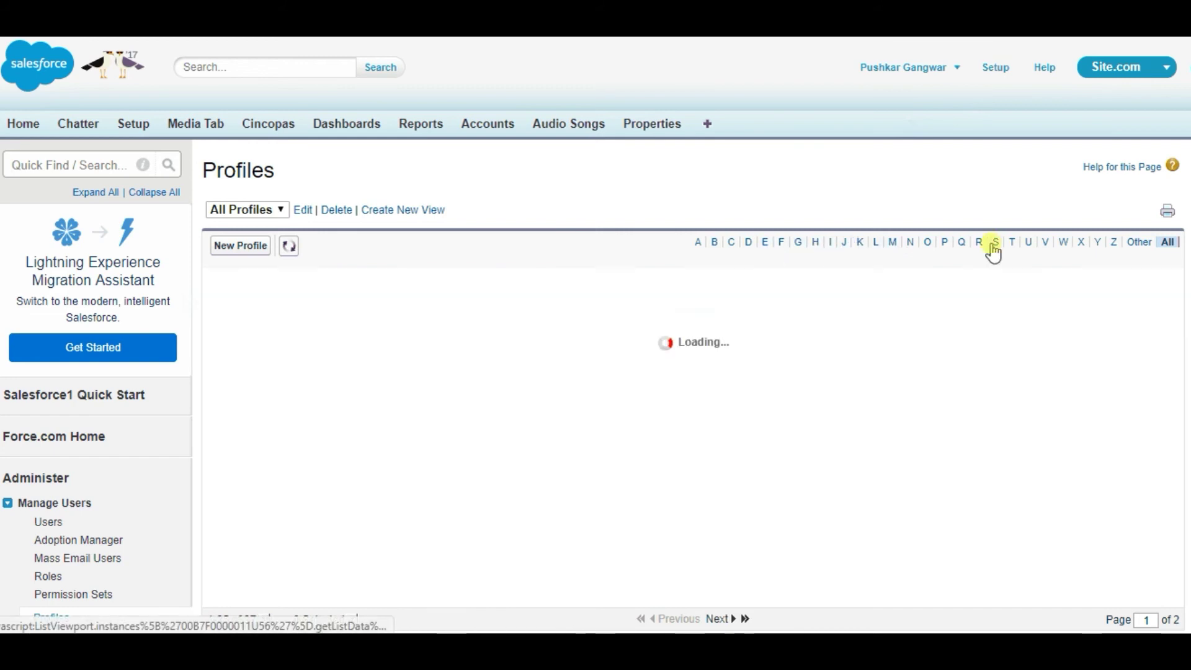
click(323, 386)
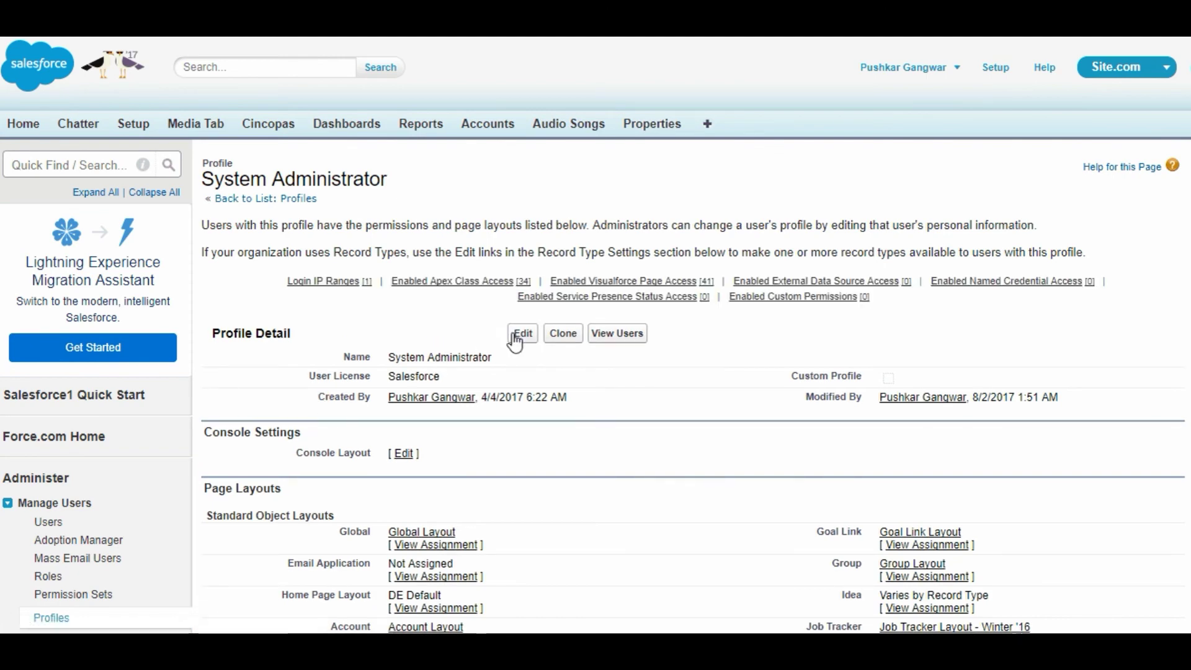
Edit the System Administrator profile and search the page for the view global header setting
click(516, 338)
scroll(621, 375, down, 2)
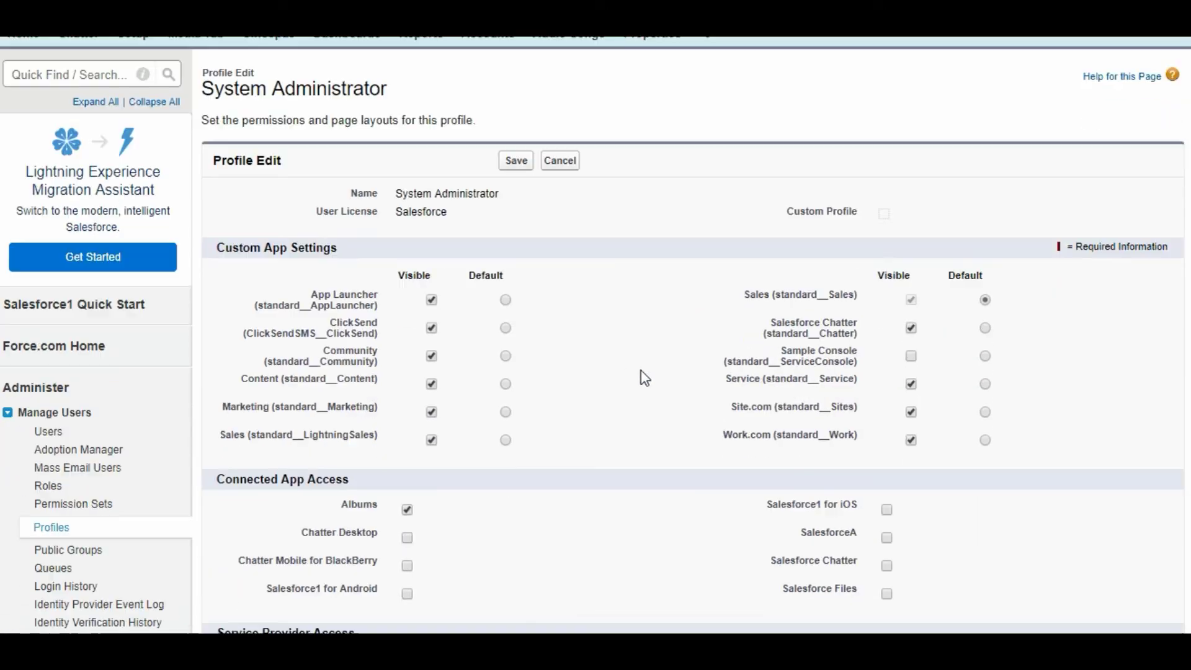
scroll(645, 378, down, 2)
key(ctrl+f)
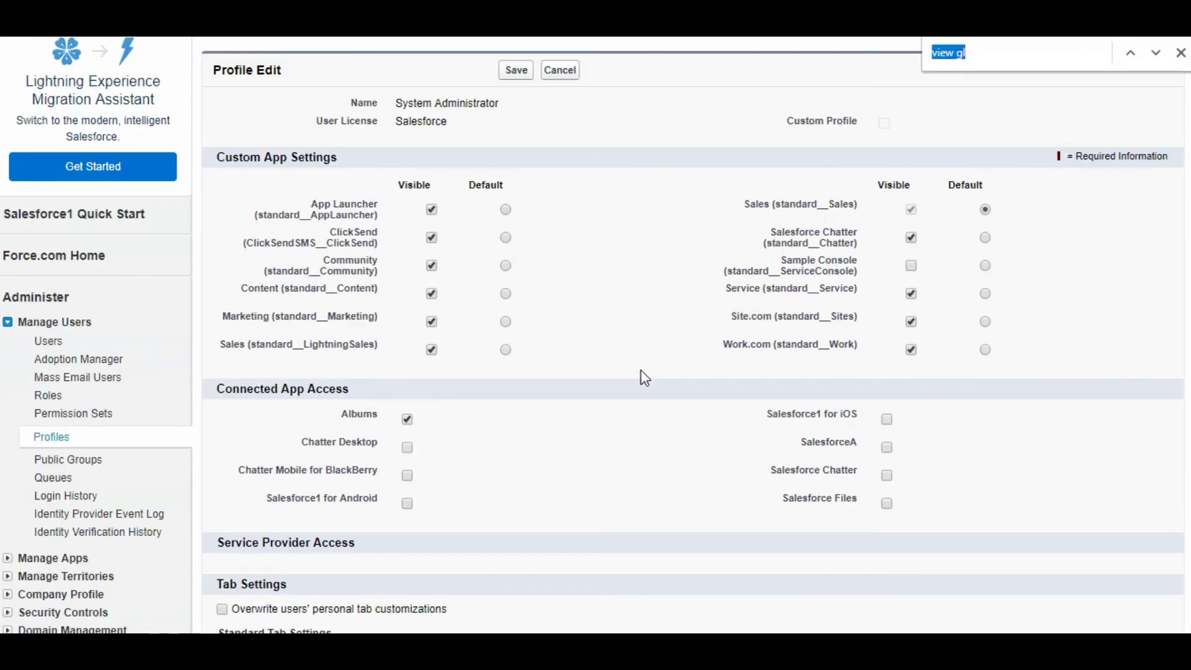